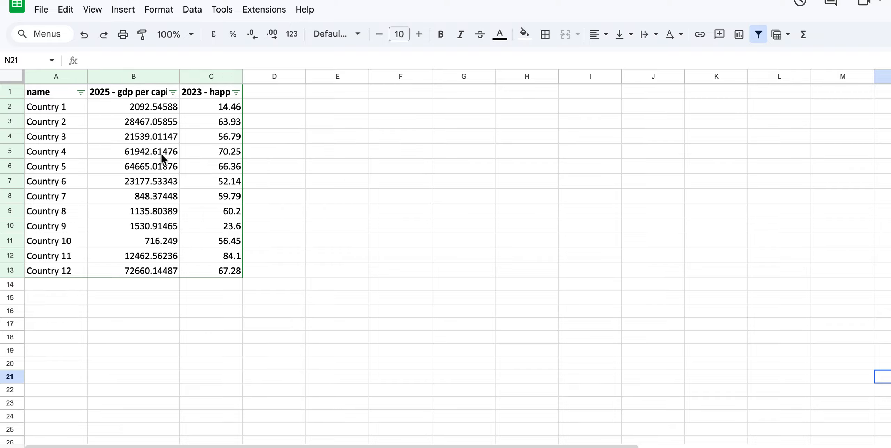
- Remove the existing filter and create a new filter across the whole header row 1
right_click(194, 76)
key(Escape)
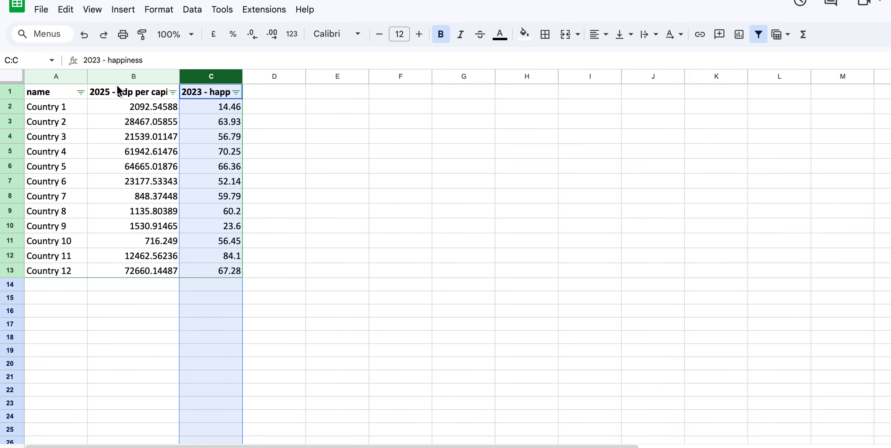
click(10, 92)
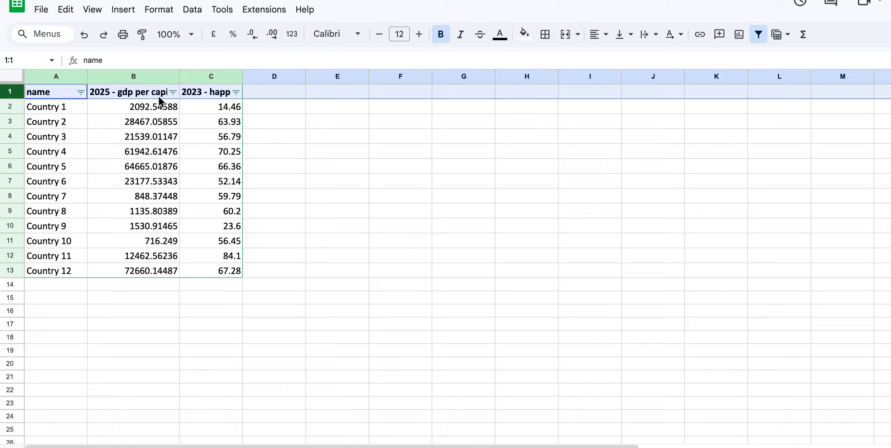
click(194, 10)
click(231, 81)
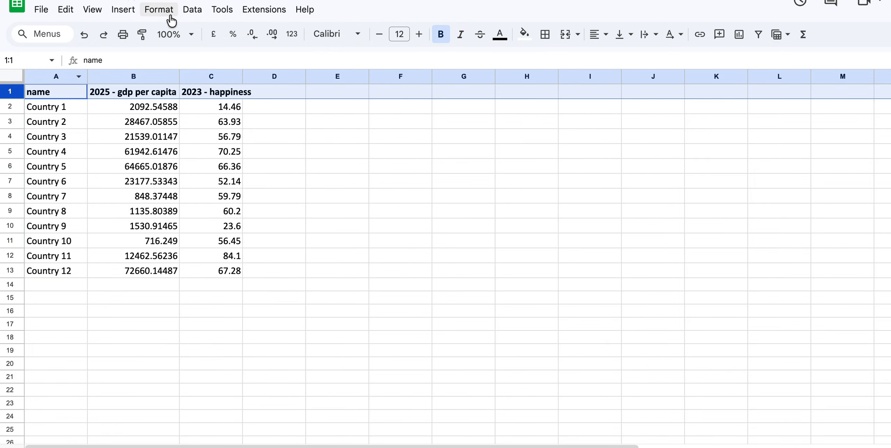
click(191, 11)
click(229, 85)
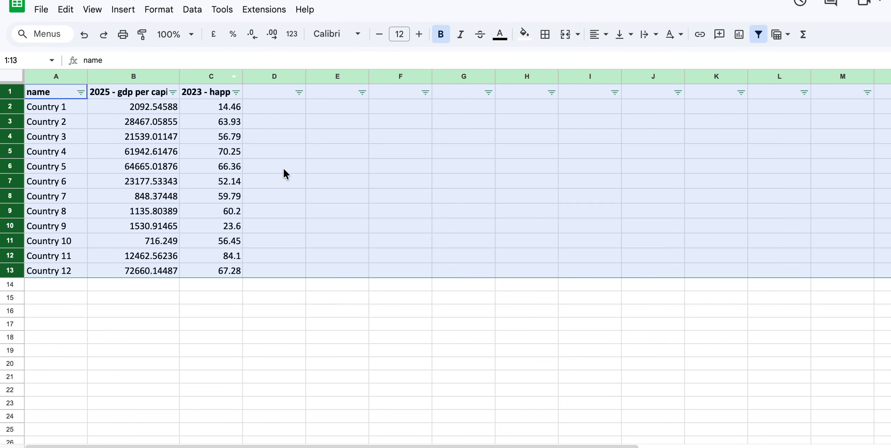
click(337, 211)
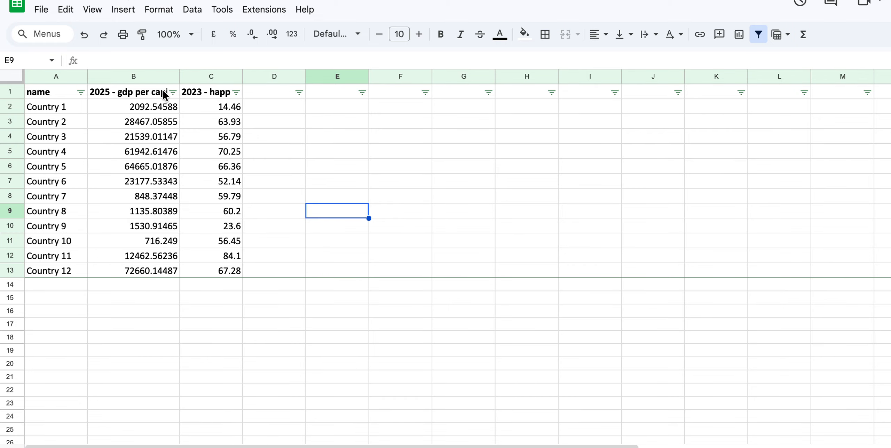
- Add the column header "Rank GDP" in cell D1
click(277, 93)
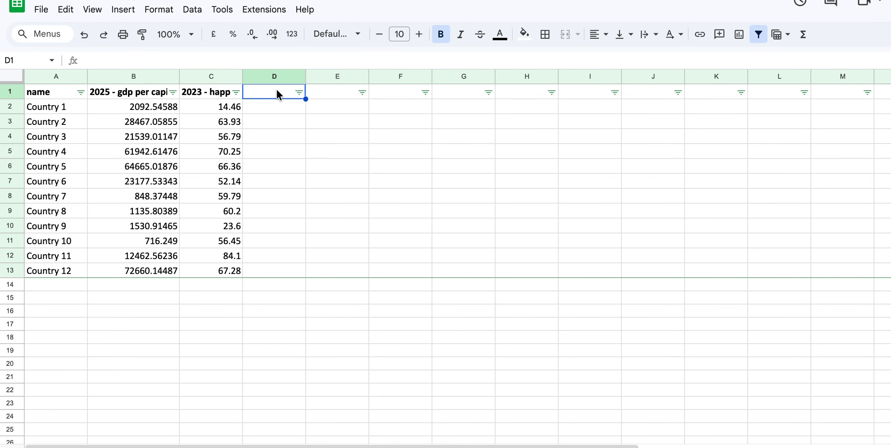
text(Rank)
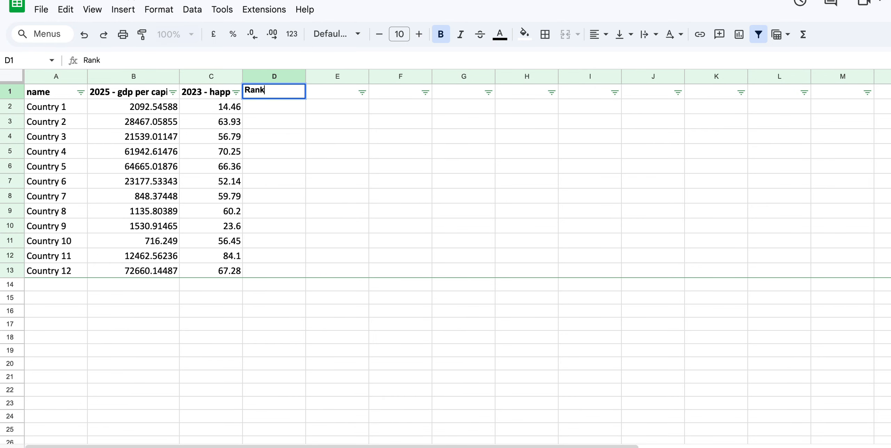
text( DG)
key(BackSpace)
key(BackSpace)
text(GDP)
key(Return)
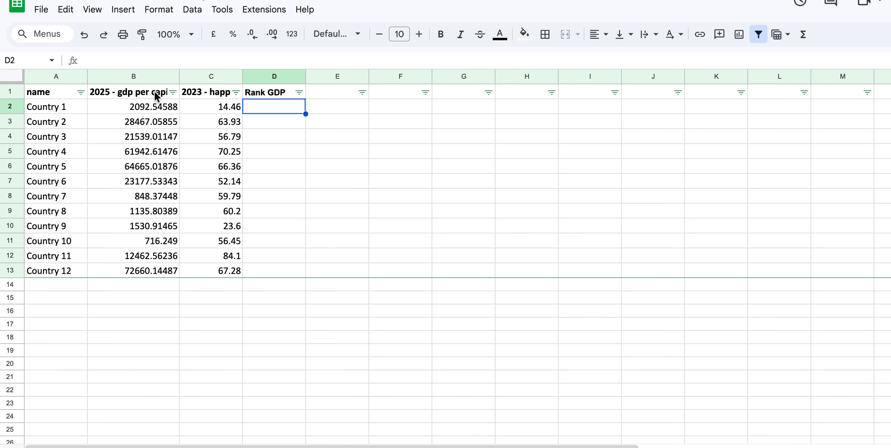
- Sort the table by the 2025 GDP per capita column in ascending order (A to Z)
click(173, 92)
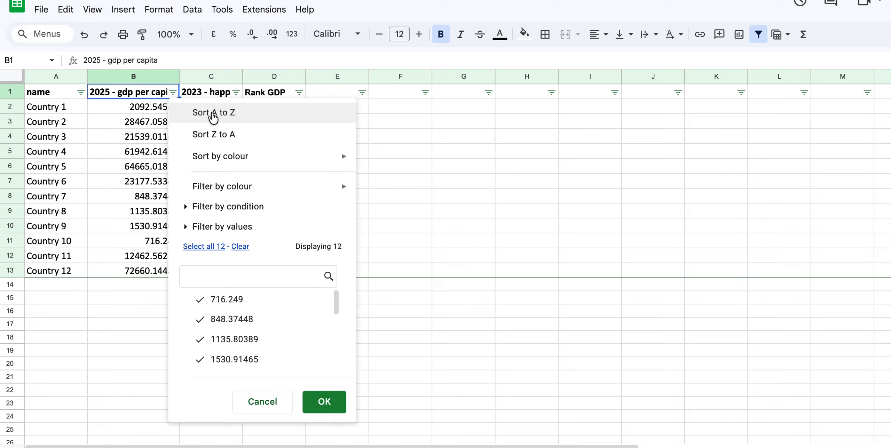
click(213, 116)
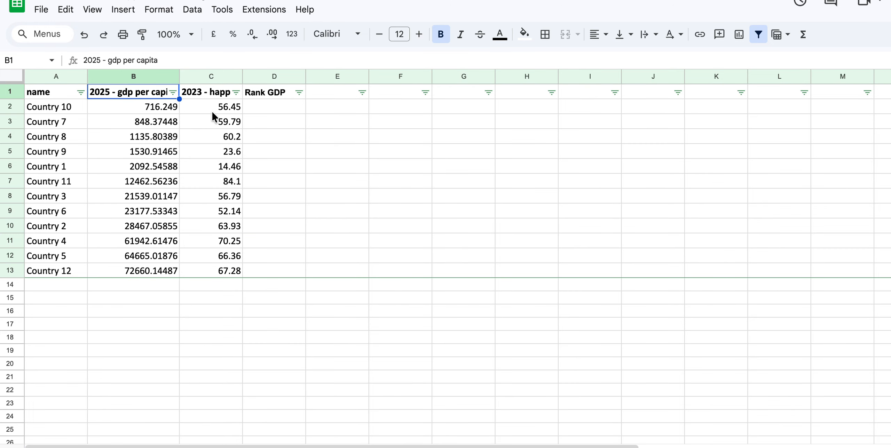
click(83, 35)
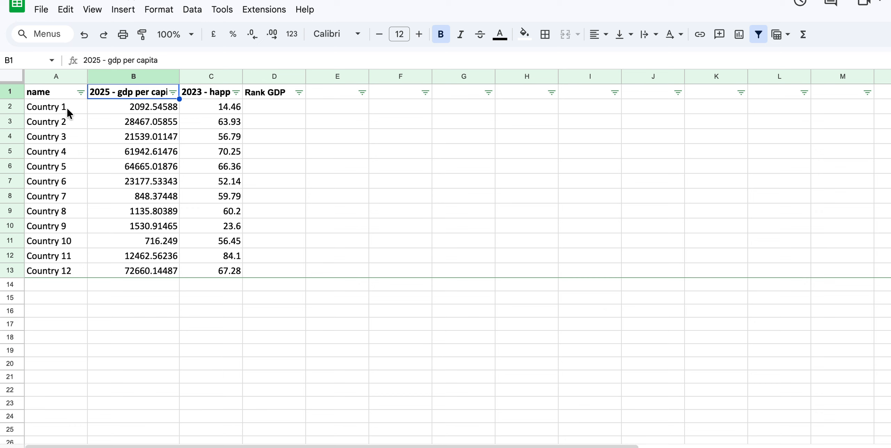
click(103, 34)
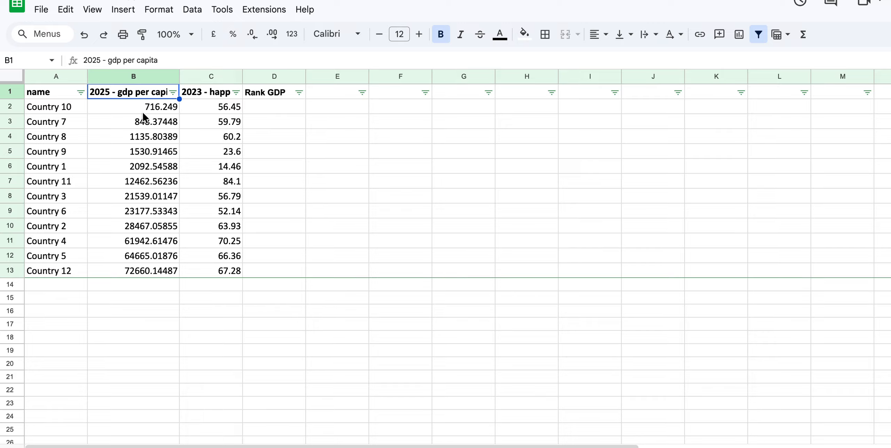
- Fill the Rank GDP column with ranks 1 to 12 in D2:D13, entering 1 to 4 and extending the series
click(271, 112)
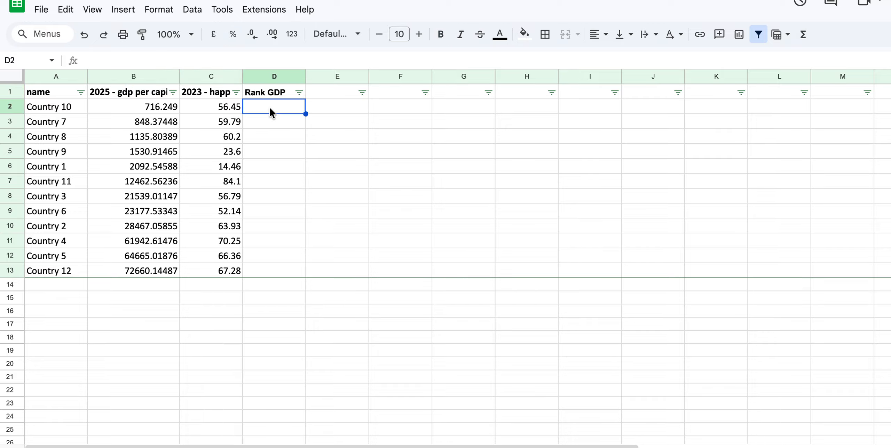
text(1)
key(Return)
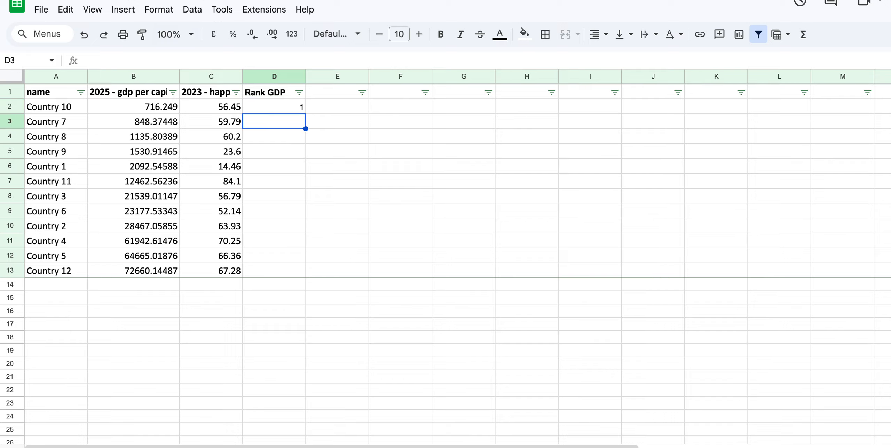
text(2)
key(Return)
text(3)
key(Return)
text(4)
key(Return)
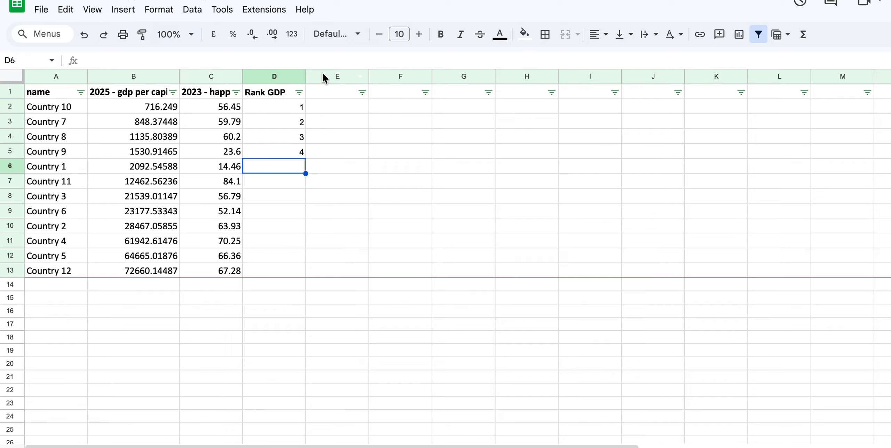
drag(283, 105, 282, 152)
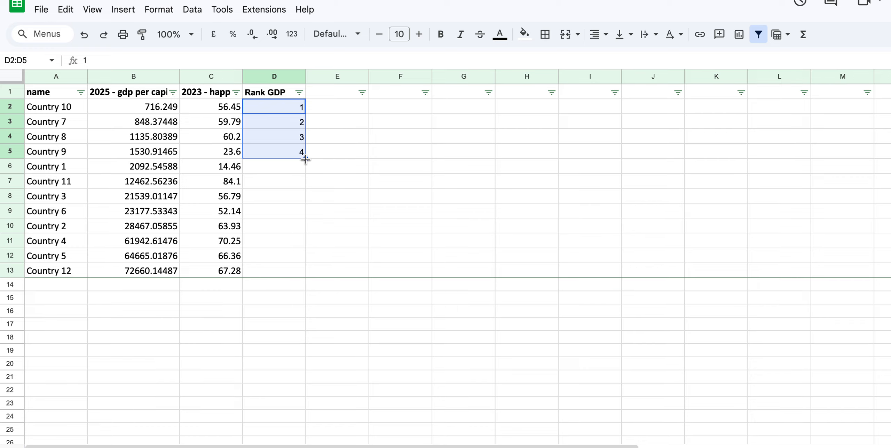
drag(306, 159, 305, 276)
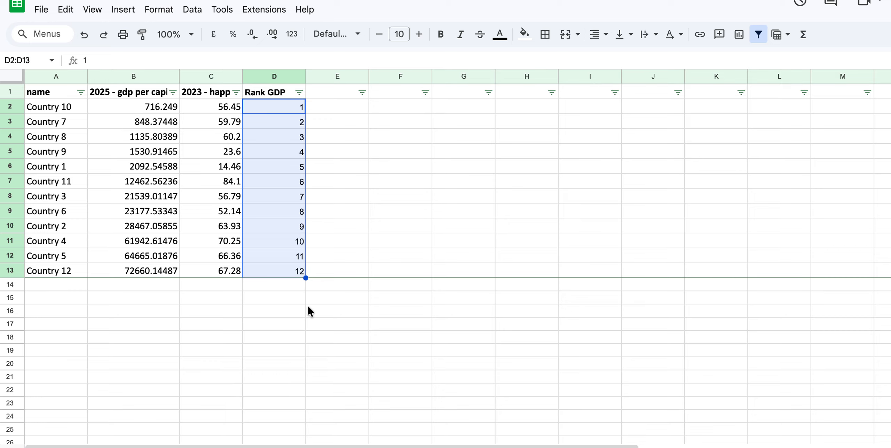
click(299, 311)
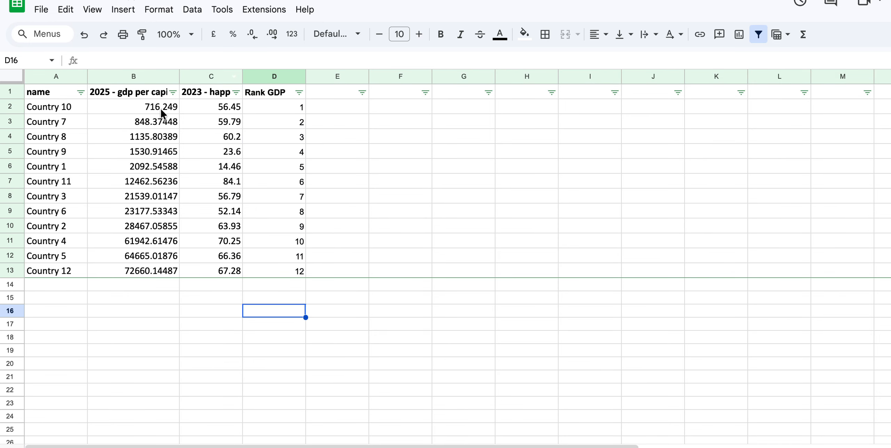
- Sort the table by the name column from A to Z
click(80, 92)
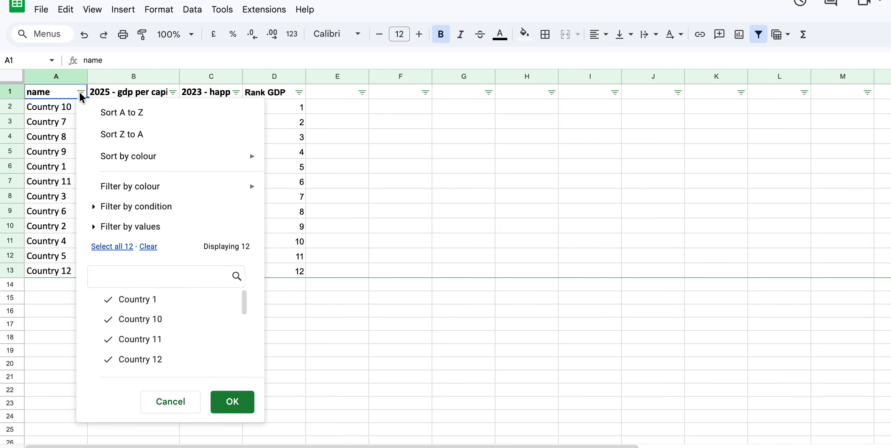
click(106, 117)
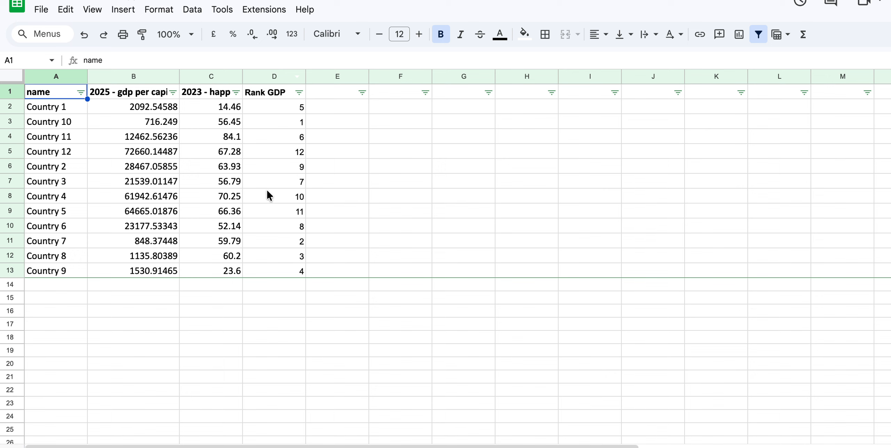
- Sort the table by the 2023 happiness column, trying both directions and ending in ascending order (A to Z)
click(236, 93)
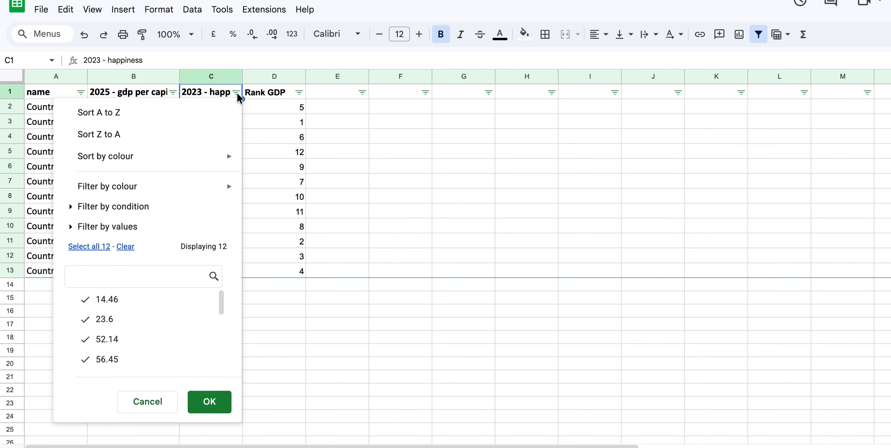
click(140, 115)
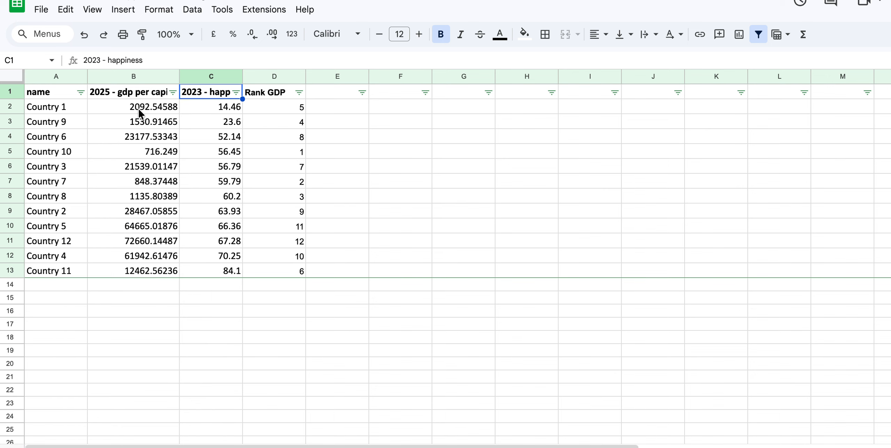
click(236, 93)
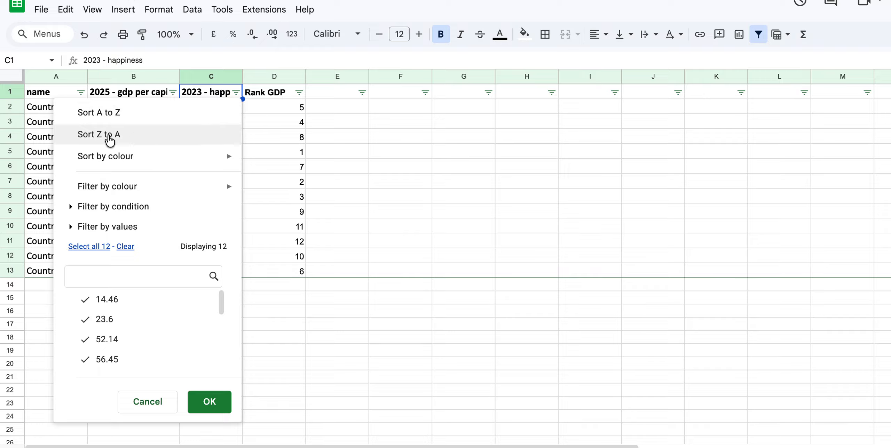
click(110, 141)
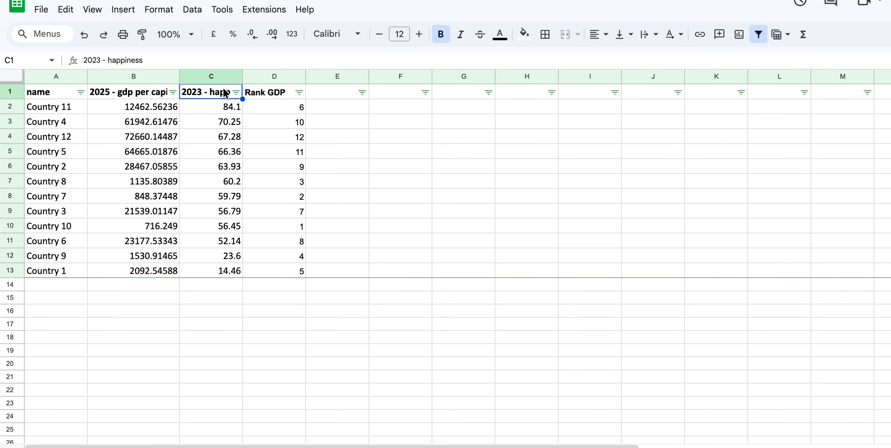
click(237, 92)
click(183, 121)
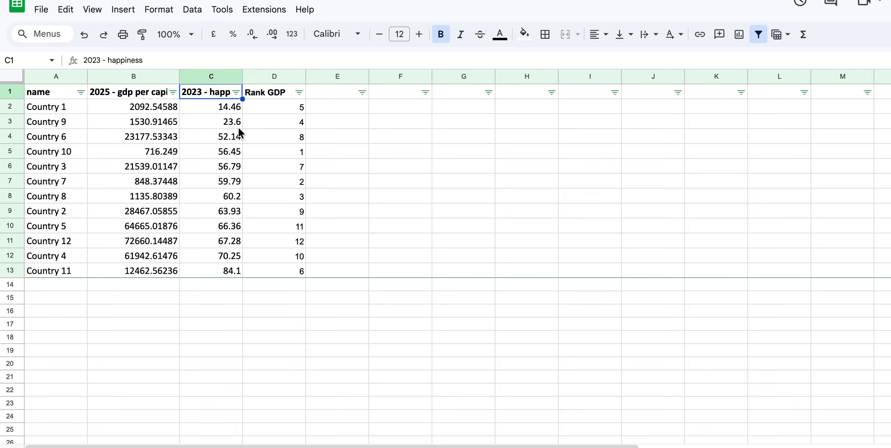
- Add the column header "Happiness rank" in cell E1
click(320, 92)
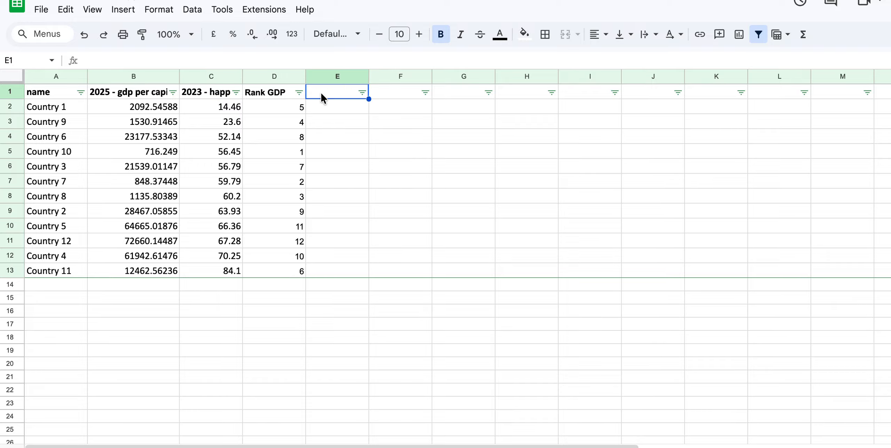
text(Happi)
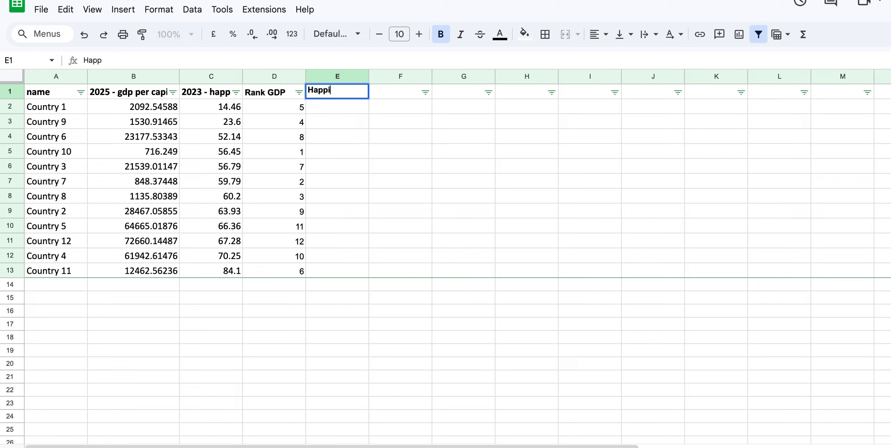
text(ness rank)
key(Return)
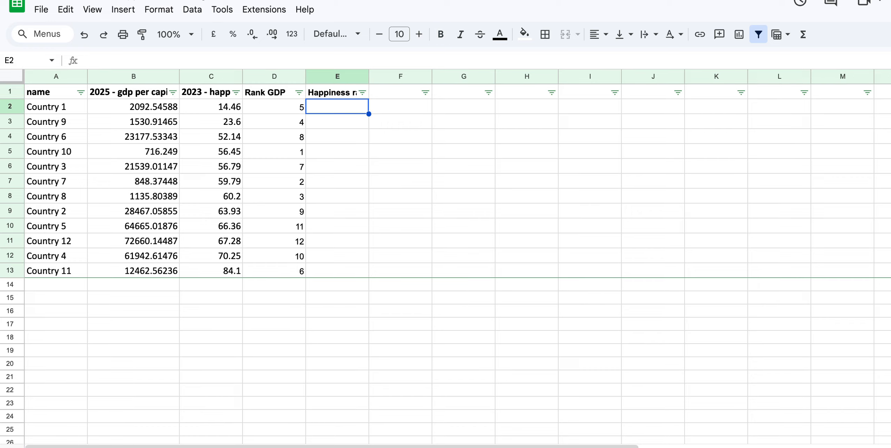
- Fill the Happiness rank column with ranks 1 to 12 in E2:E13, entering 1 to 4 and extending the series
text(1)
key(Return)
text(2)
key(Return)
text(3)
key(Return)
text(4)
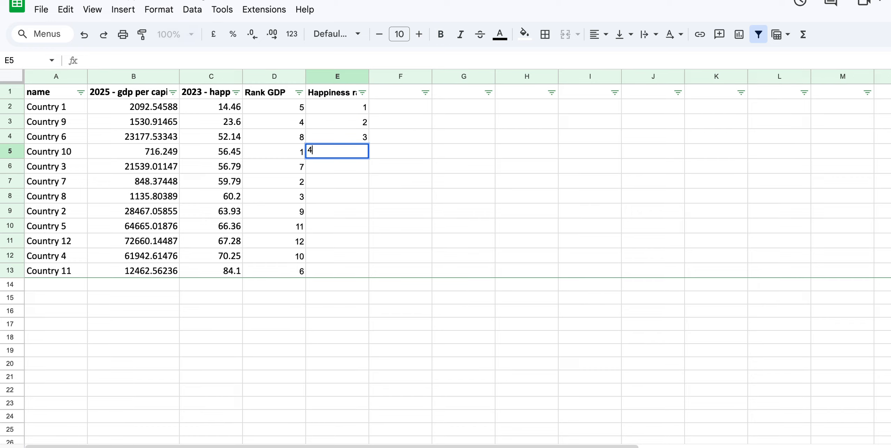
key(Return)
drag(360, 106, 368, 277)
click(367, 324)
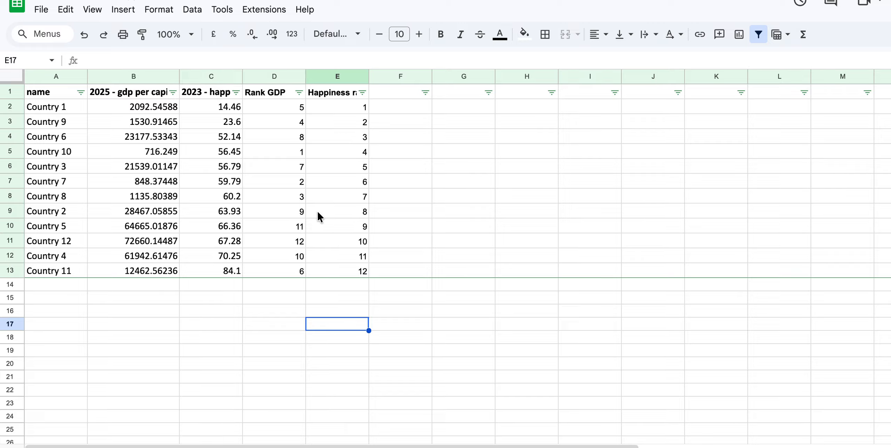
- Set the text colour of the GDP per capita and happiness columns (B and C) to light grey
drag(141, 74, 197, 68)
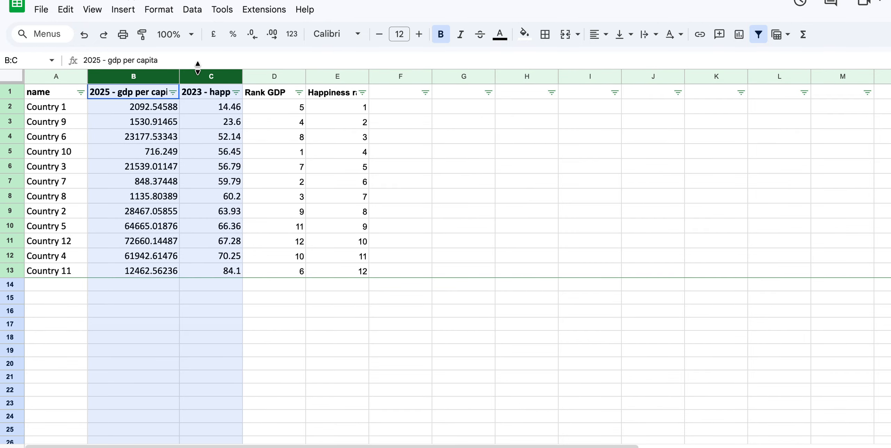
click(501, 34)
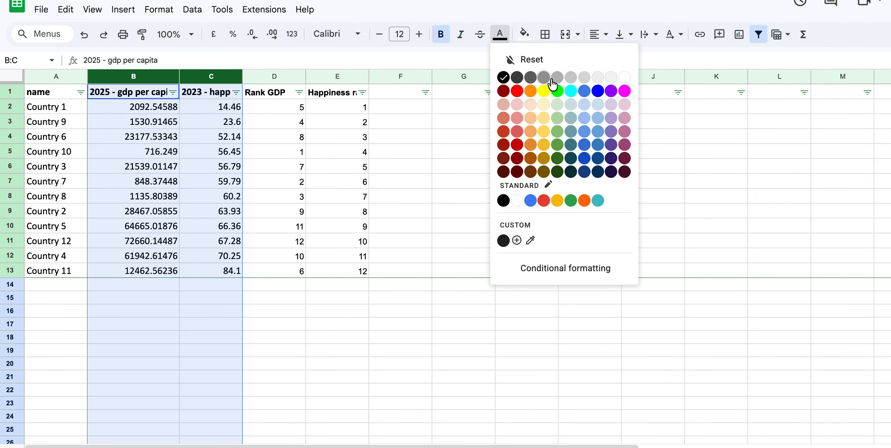
click(573, 76)
click(508, 211)
click(371, 337)
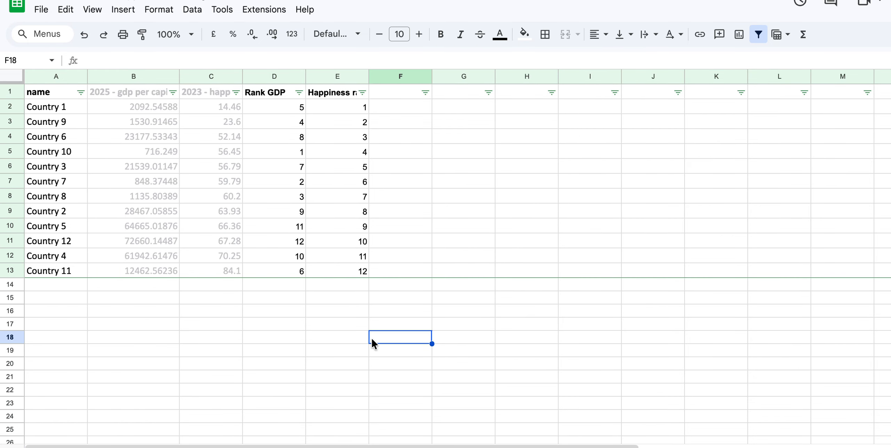
- Enter the label "Spearmans rank" in cell F16
click(382, 310)
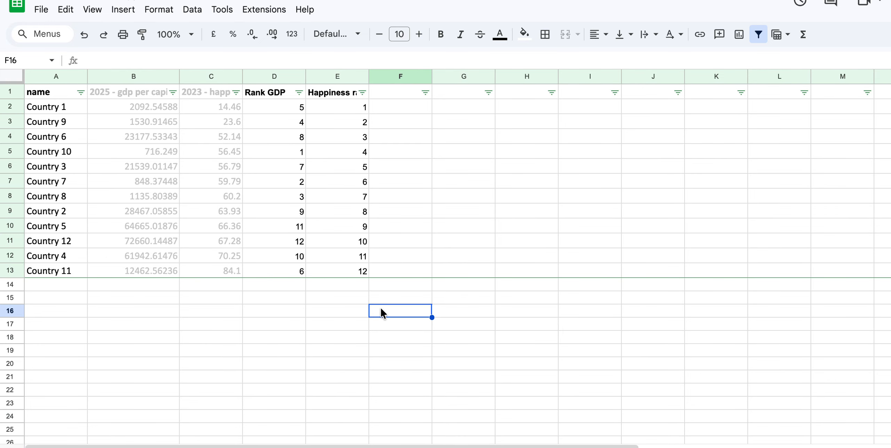
text(Spearm)
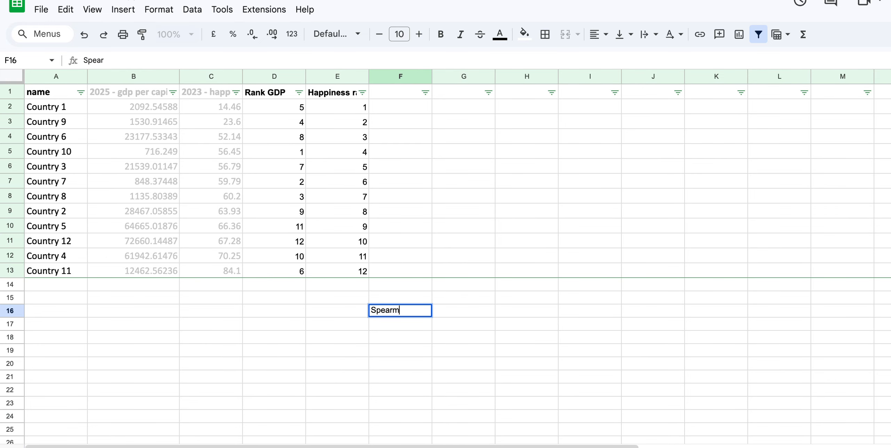
text(ans rank)
key(Return)
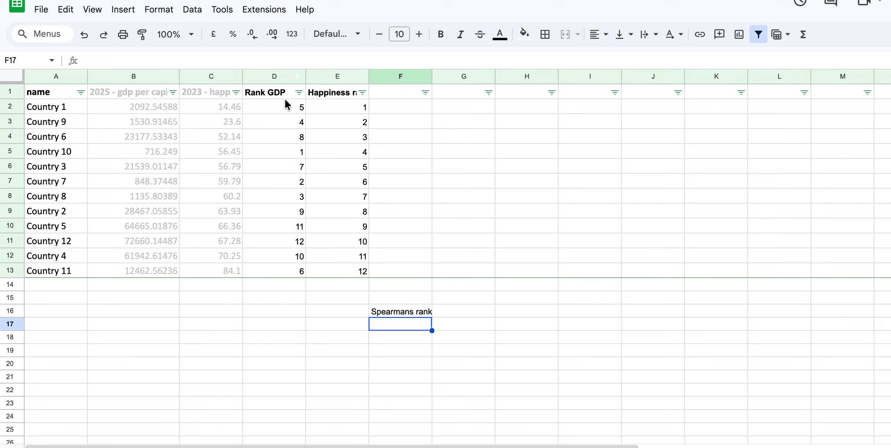
- Calculate the correlation of the happiness ranks and GDP ranks in cell F17 with =CORREL(E2:E13,D2:D13)
drag(285, 101, 329, 273)
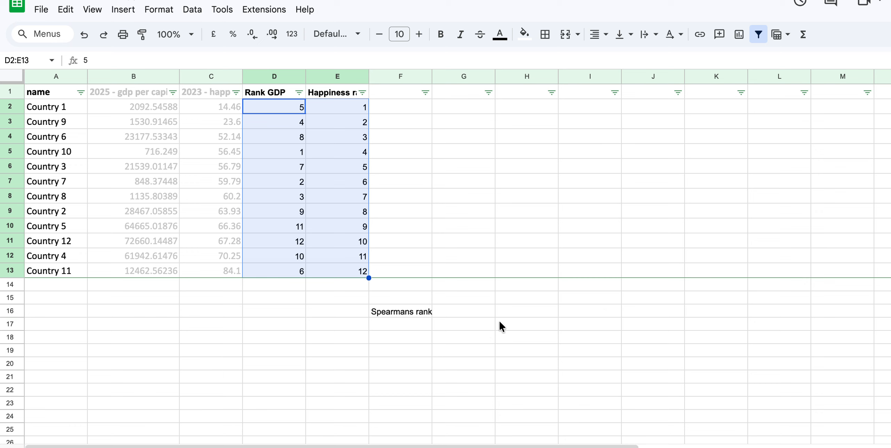
click(395, 316)
click(395, 325)
text(=)
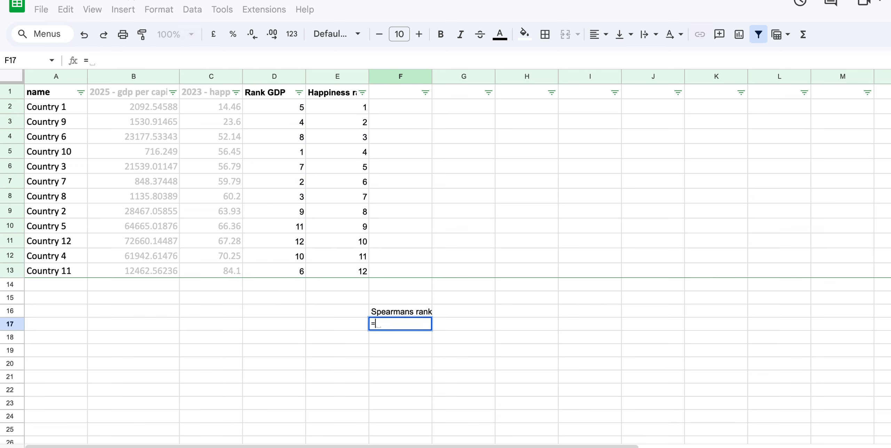
text(correl)
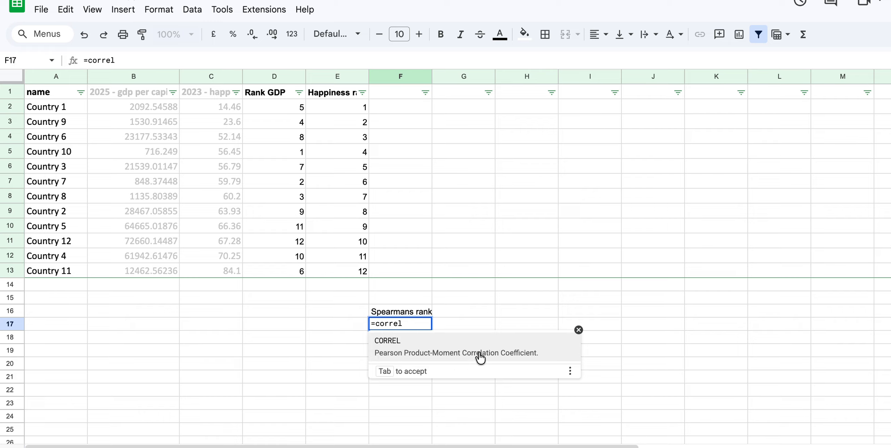
click(469, 351)
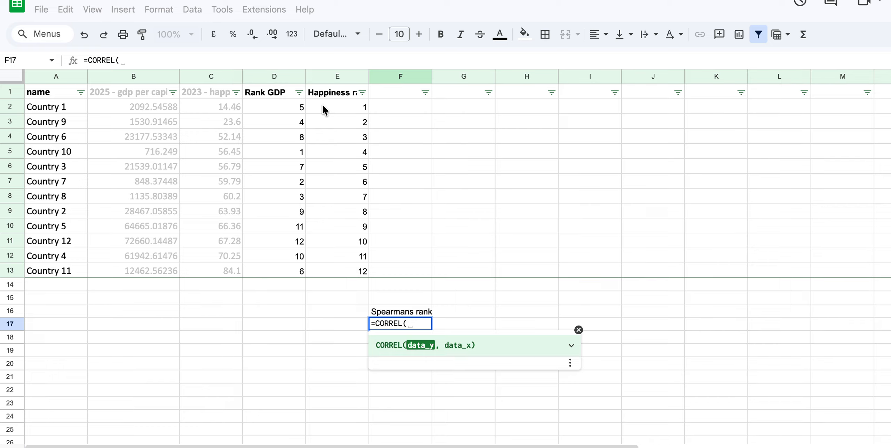
drag(322, 106, 334, 275)
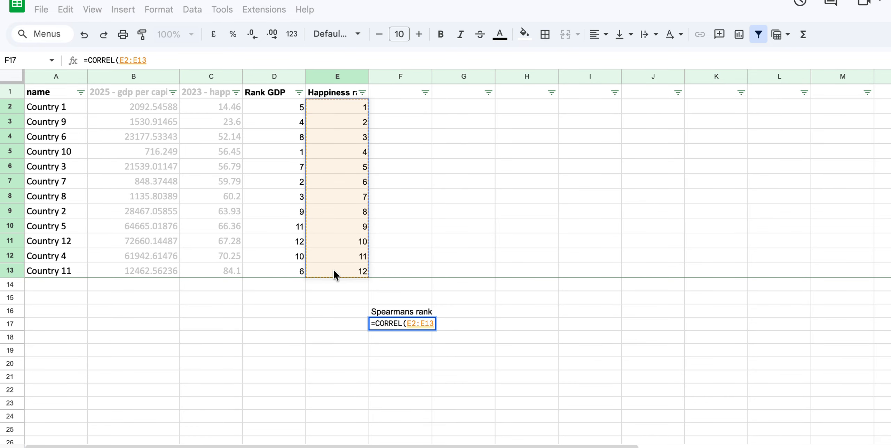
text(,)
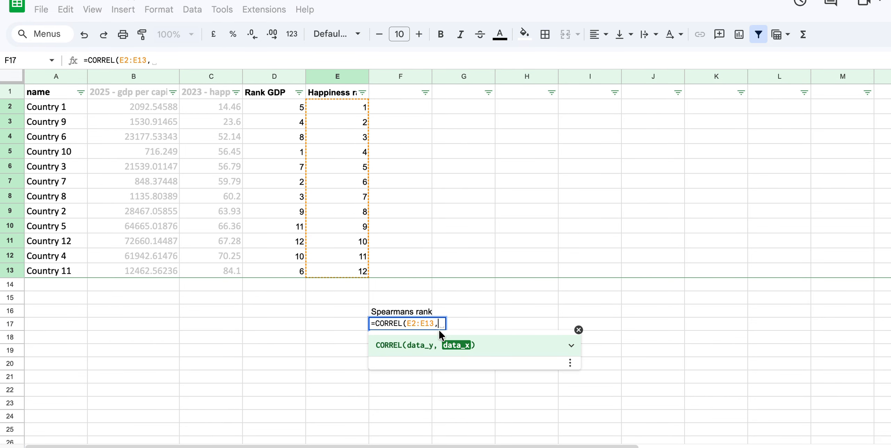
drag(275, 109, 291, 273)
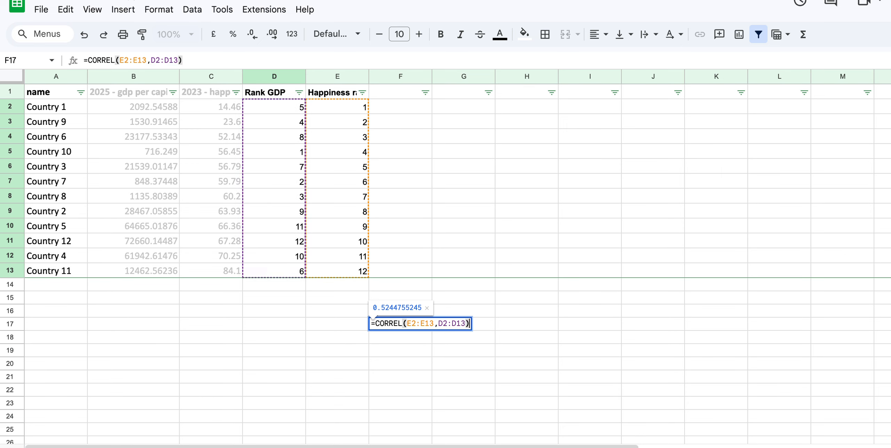
key(Return)
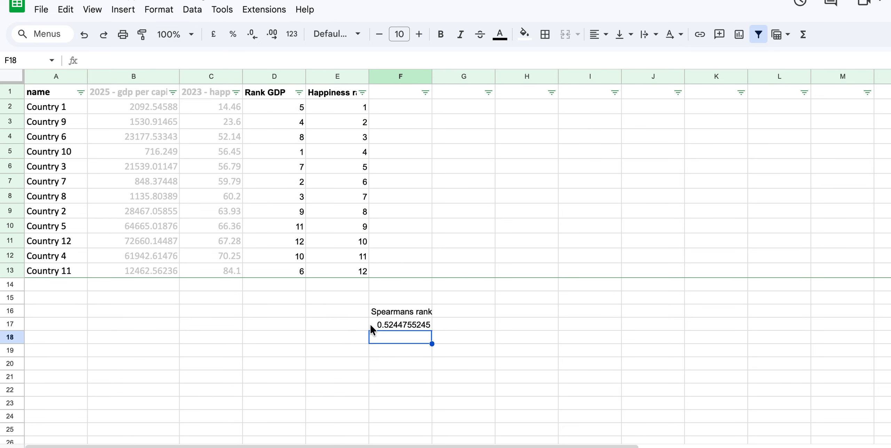
- Add the label "rs =" in cell E17 beside the correlation result and align it right
click(352, 323)
text(rs)
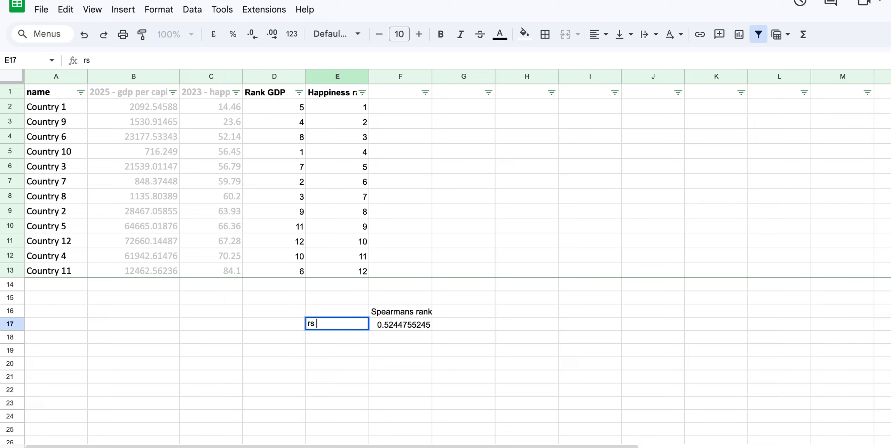
text( =)
key(Return)
key(Up)
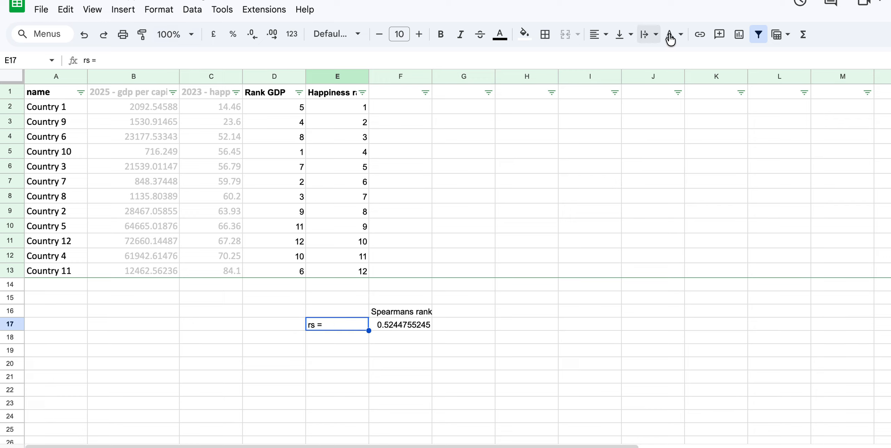
click(596, 34)
click(638, 59)
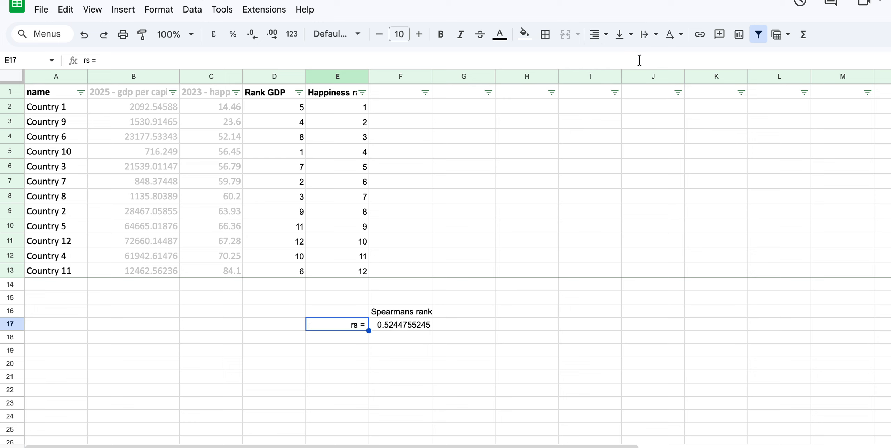
click(513, 376)
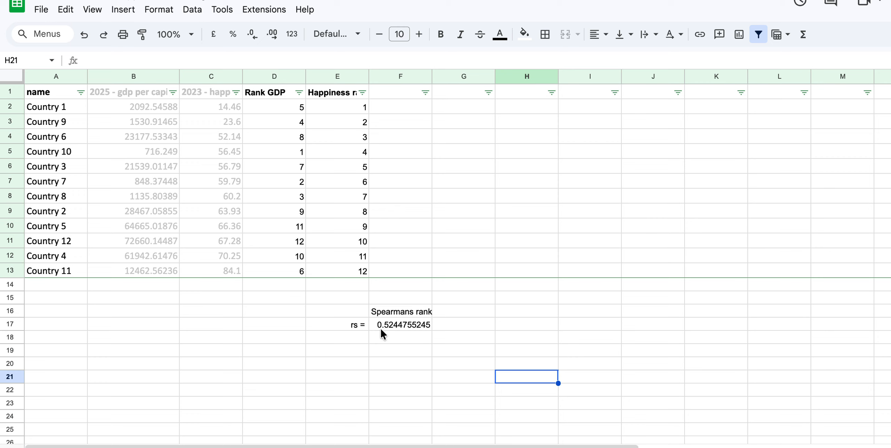